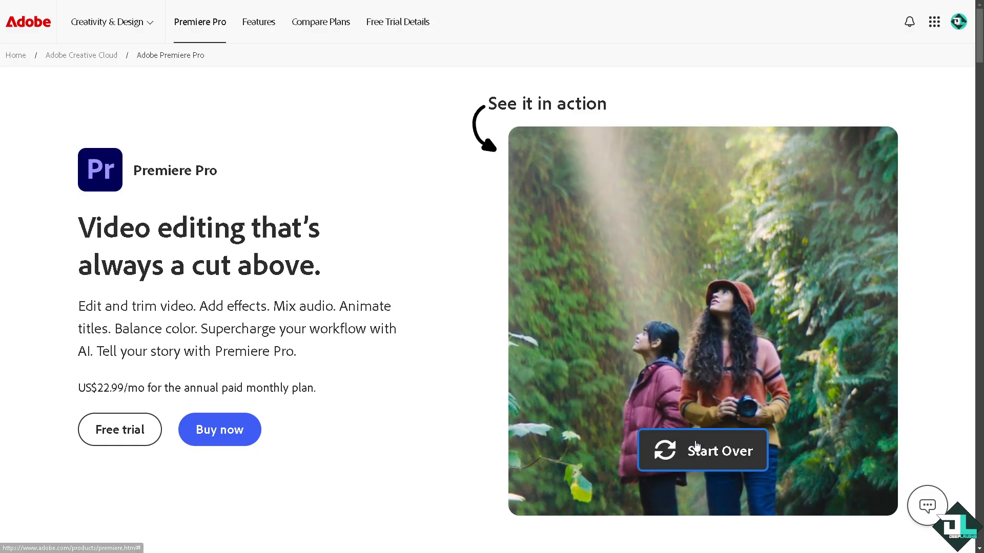
Step: Restart the page's interactive demo, open the Premiere Pro free trial plans and view the Business options
left_click(687, 449)
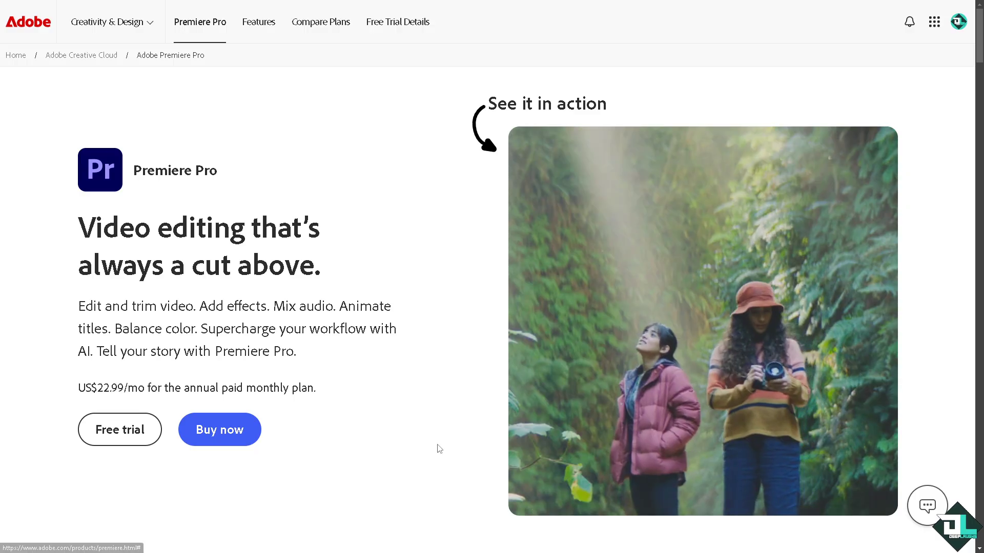
left_click(122, 436)
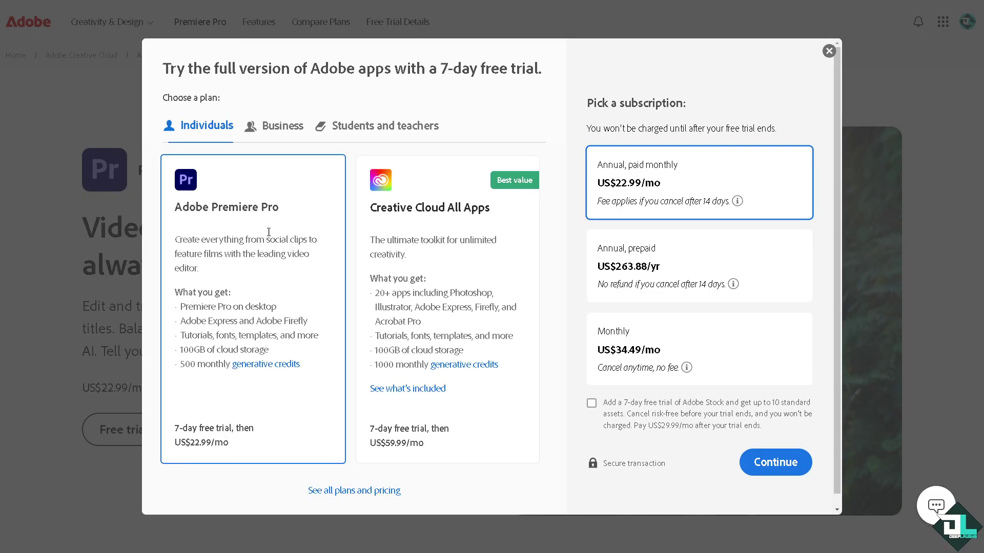
left_click(281, 120)
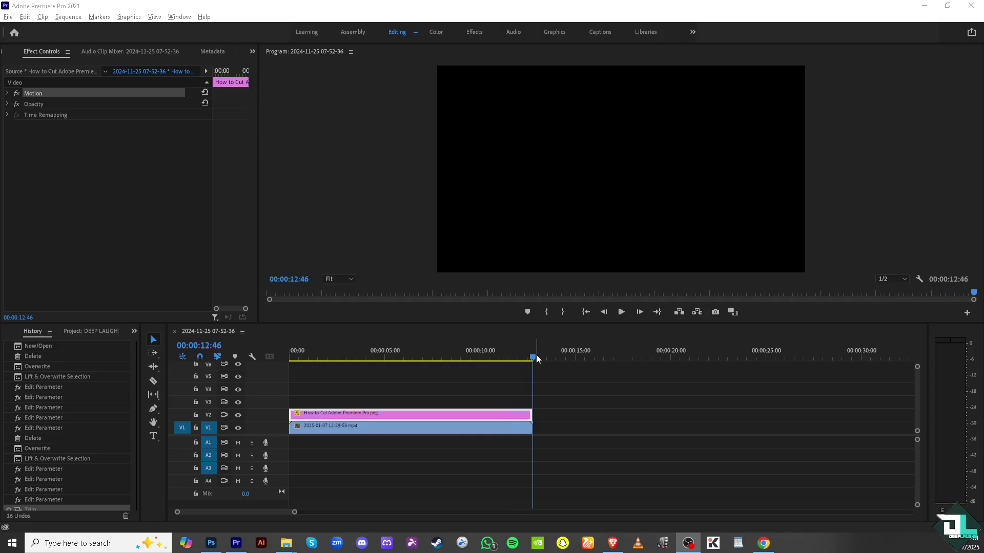
Step: Return the playhead to the sequence start and switch to the Razor tool and back to the Selection tool
key("Home")
left_click(269, 363)
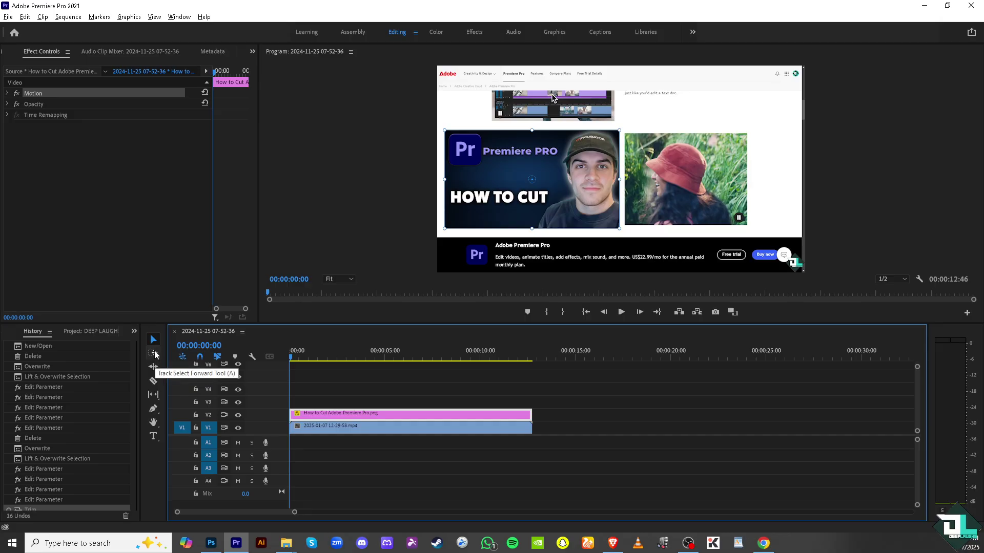
left_click(154, 382)
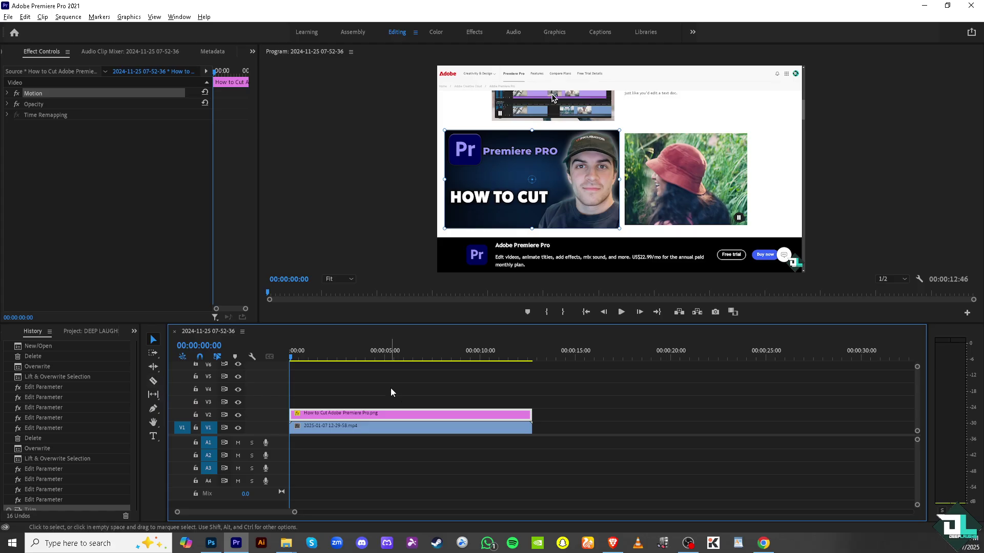
key("v")
key("c")
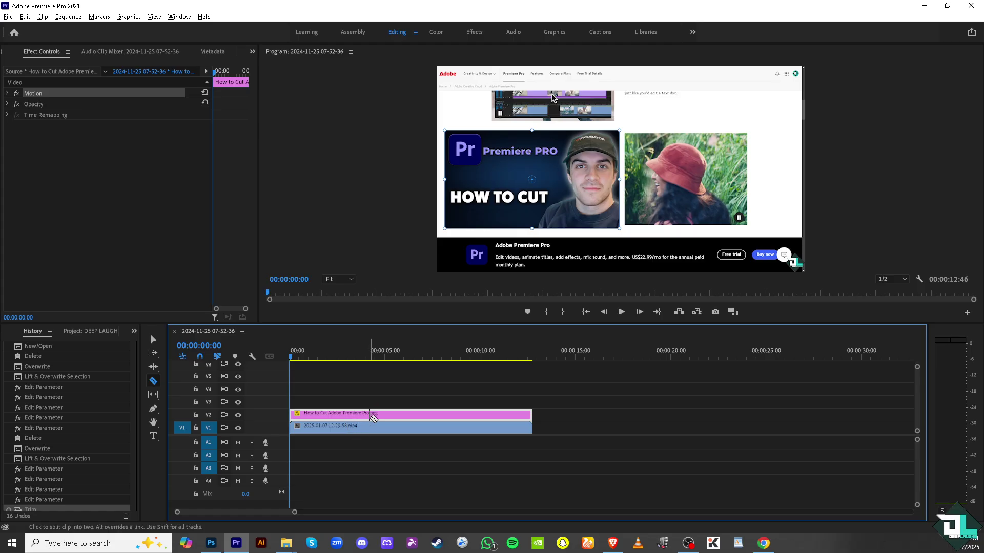
key("v")
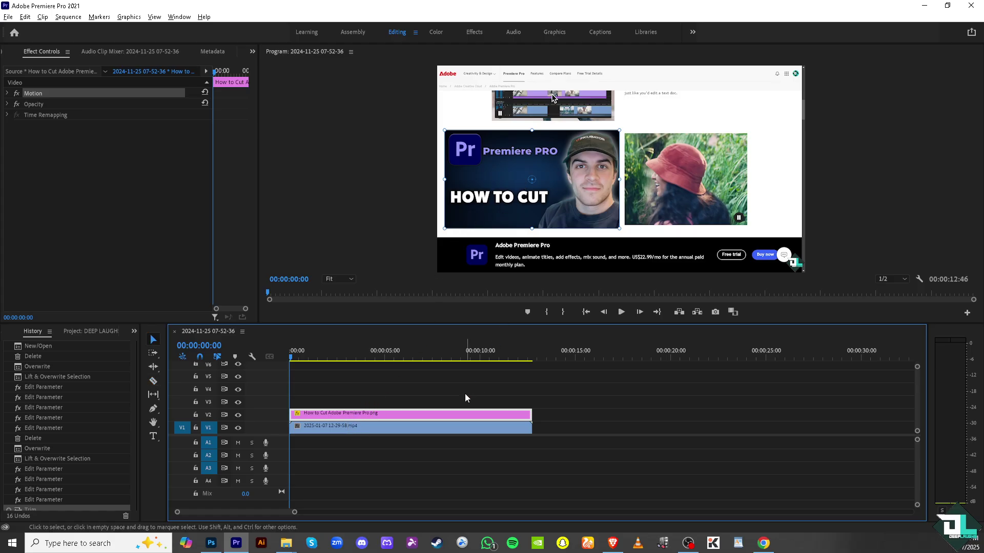
Step: Select the V1 video clip, preview the sequence to about 00:00:04:25, and return the playhead to the start
left_click(436, 427)
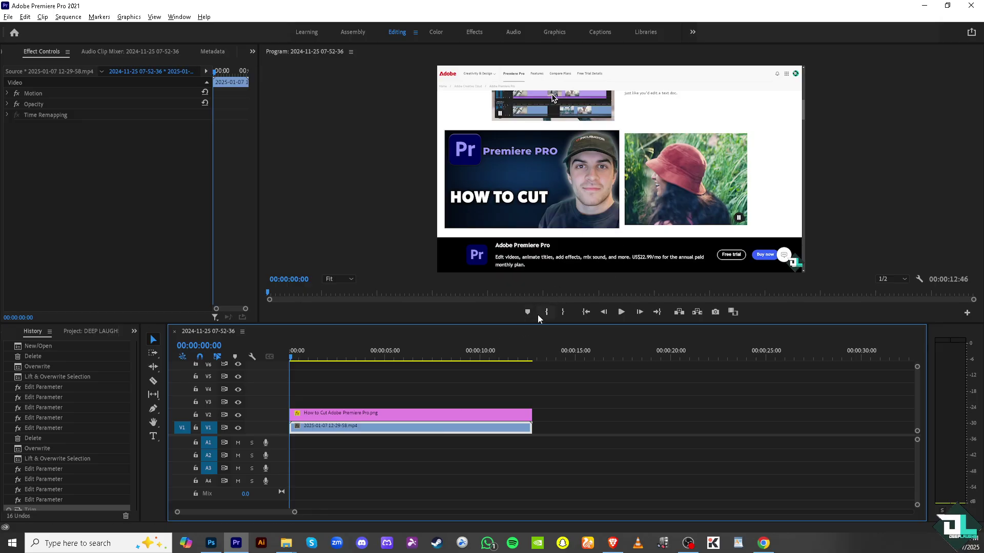
left_click(621, 312)
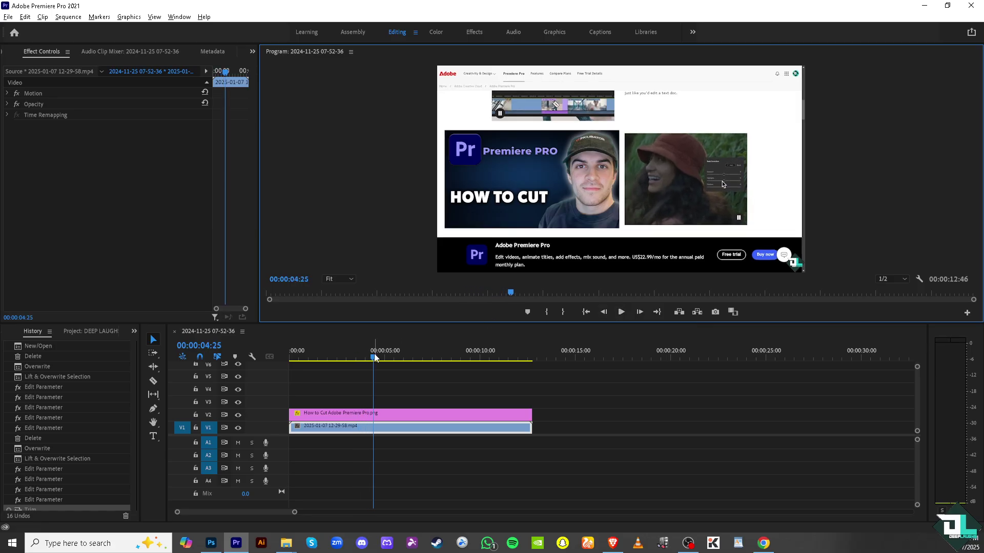
left_click(237, 362)
key("Home")
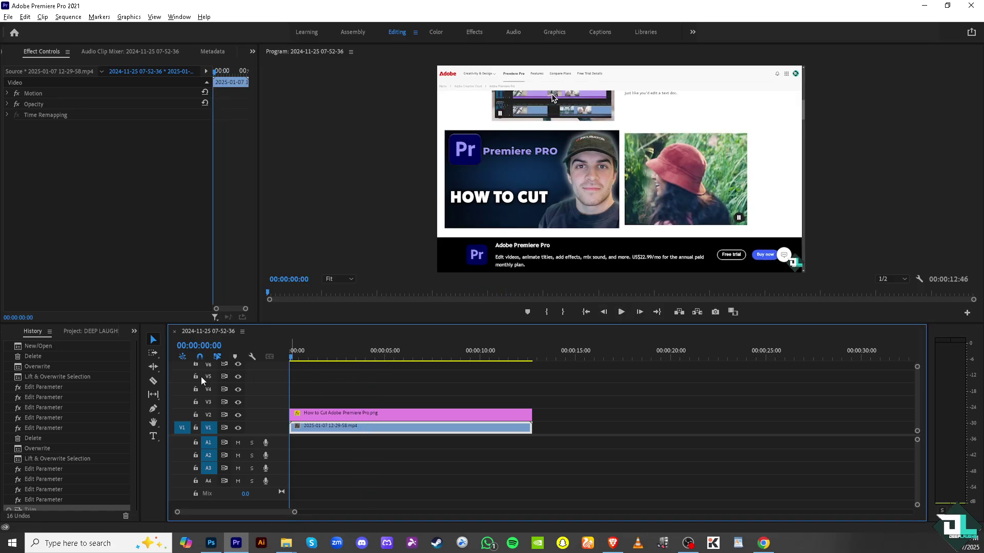
Step: Split the V2 image clip and the V1 video clip with the Razor tool at about 1.3 and 2.5 seconds
left_click(153, 381)
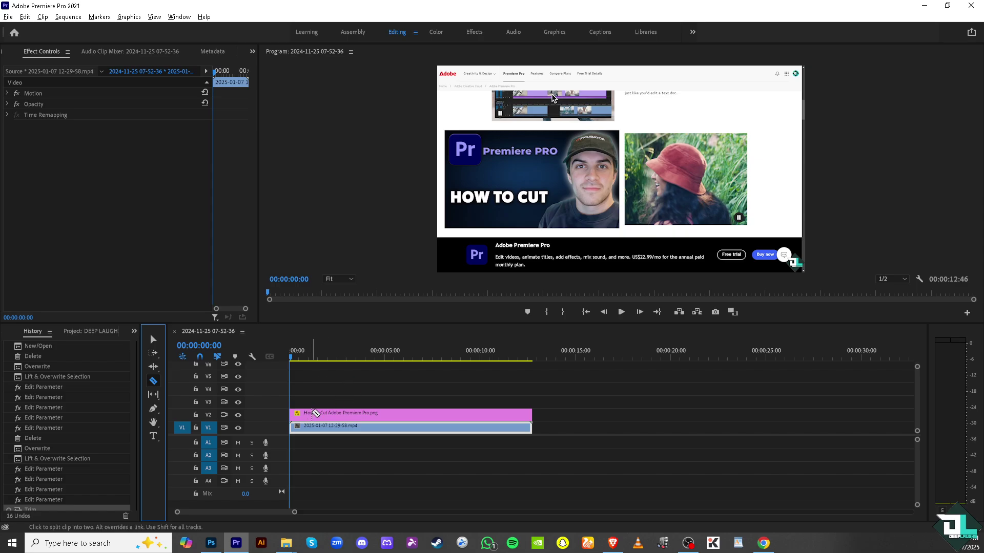
left_click(311, 413)
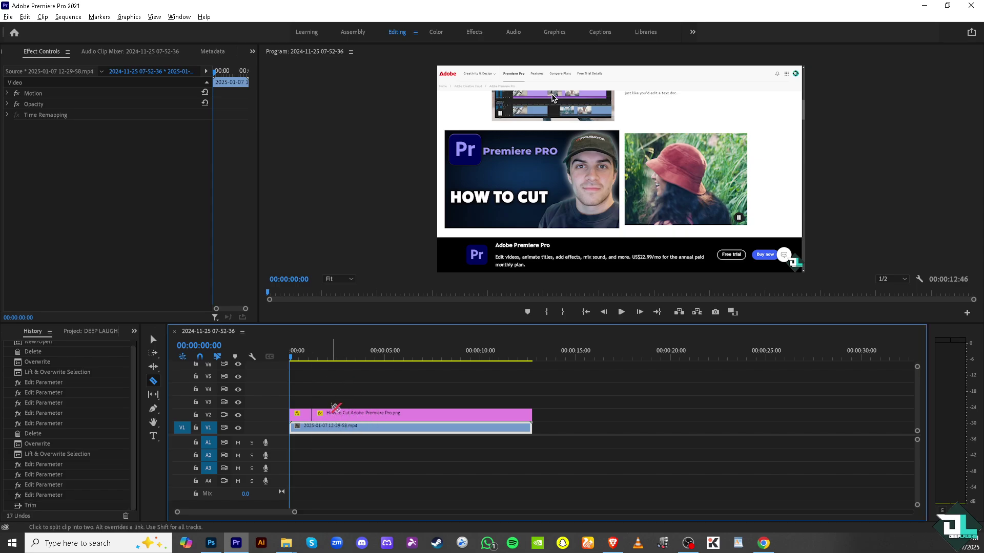
key("ctrl+z")
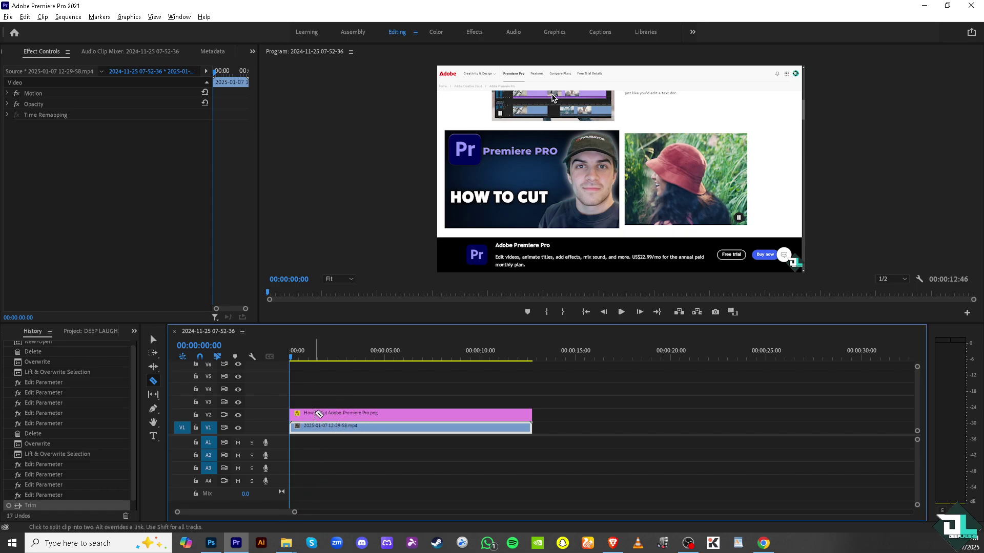
left_click(314, 413)
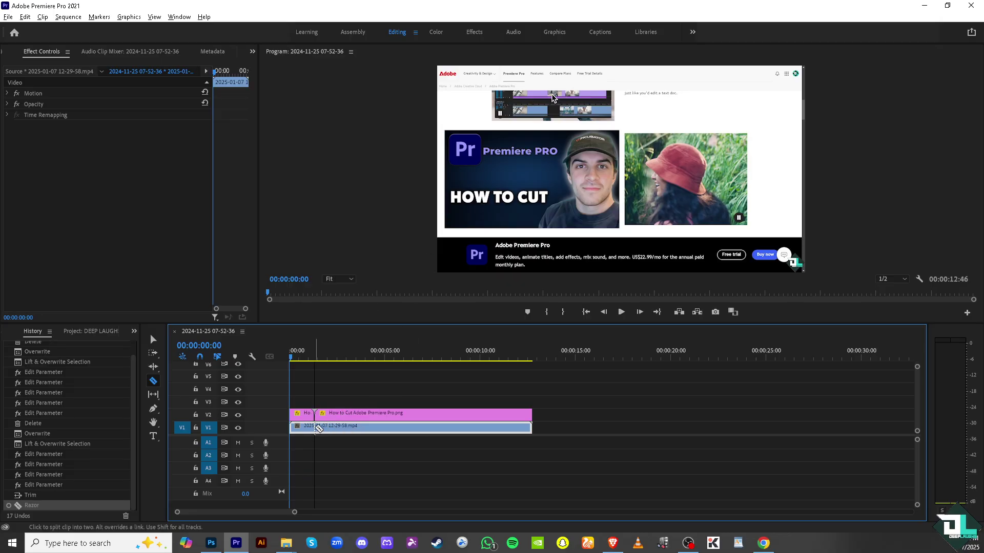
left_click(314, 429)
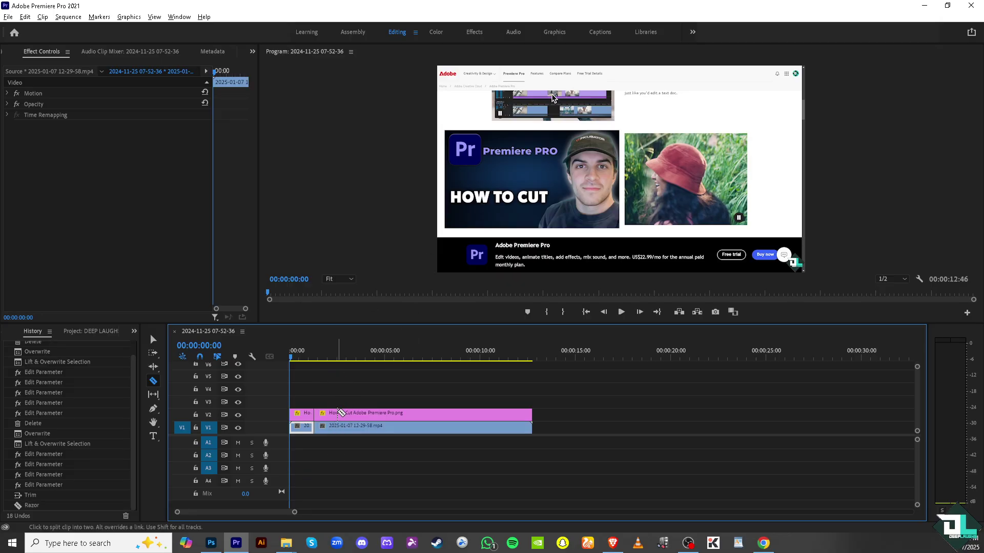
left_click(338, 413)
left_click(337, 428)
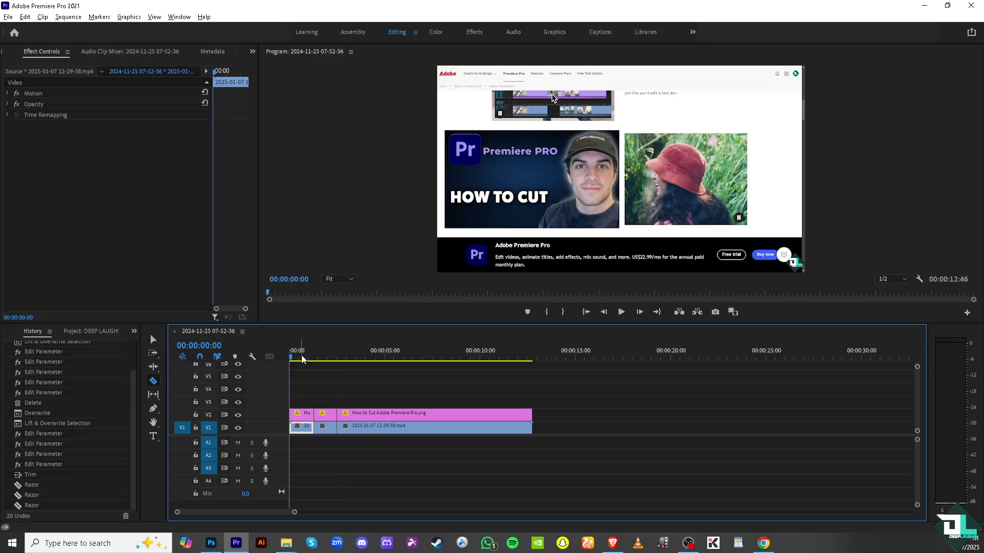
Step: Move the playhead to 00:00:01:00 and delete the first image segment on V2 using the Selection tool
mouse_move(291, 358)
left_mouse_down()
mouse_move(322, 360)
mouse_move(309, 357)
left_mouse_up()
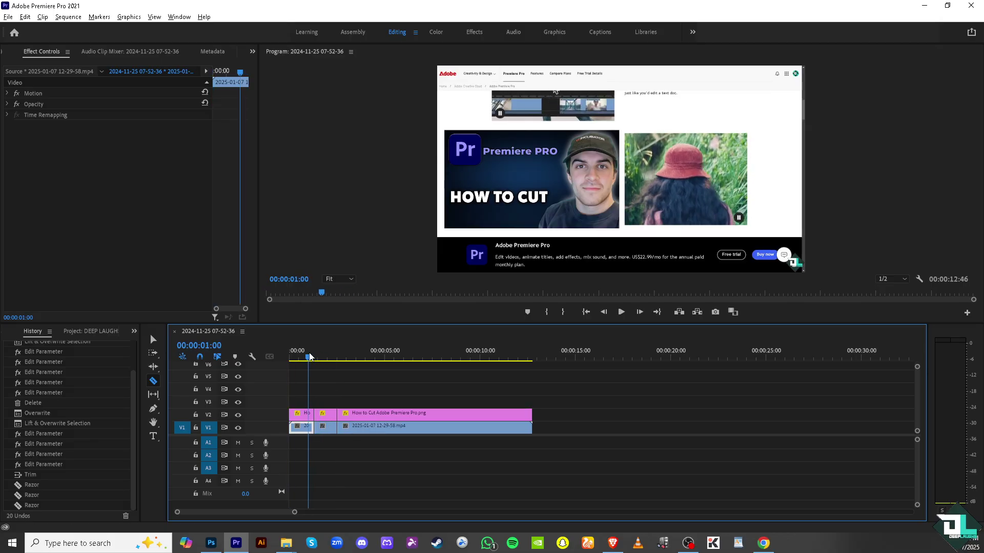
key("v")
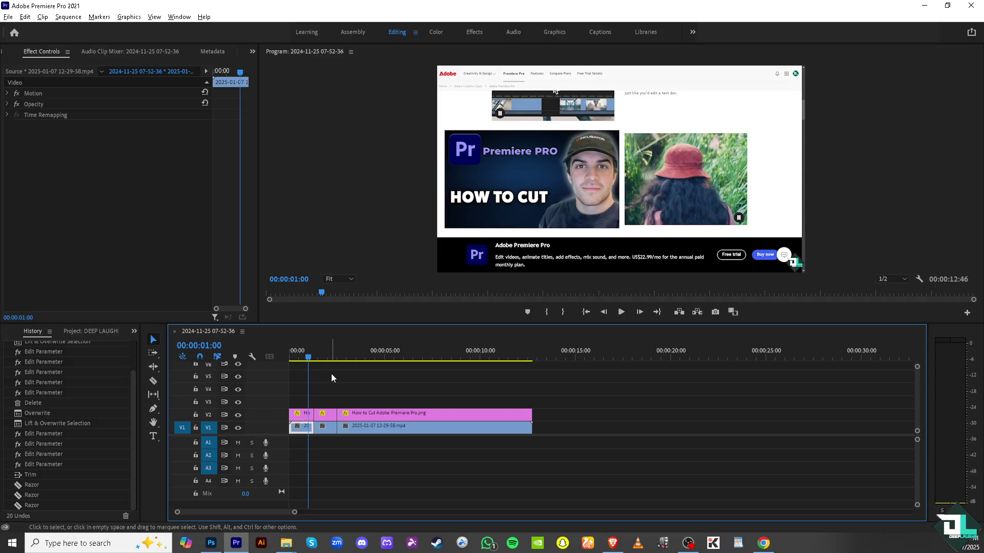
left_click(153, 340)
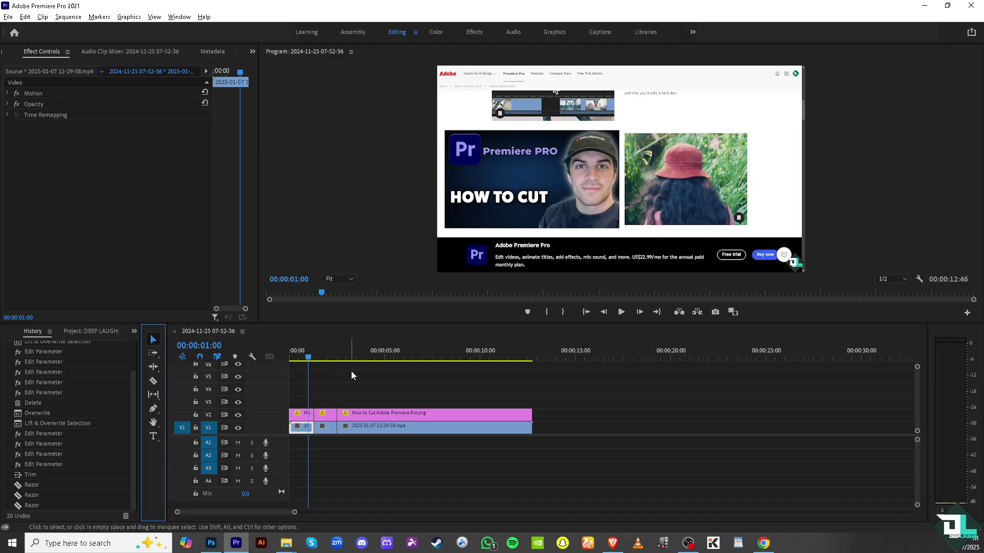
key("c")
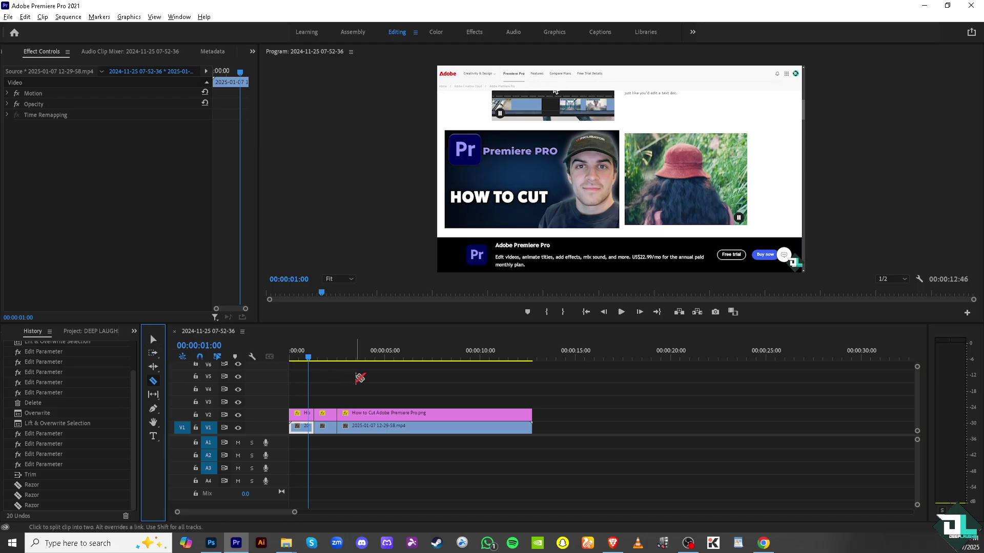
key("v")
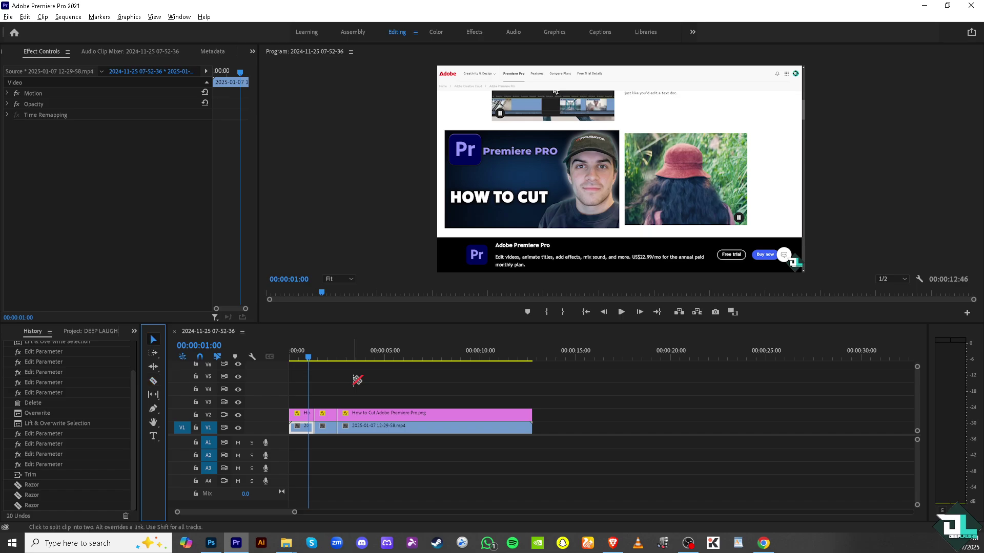
left_click(301, 416)
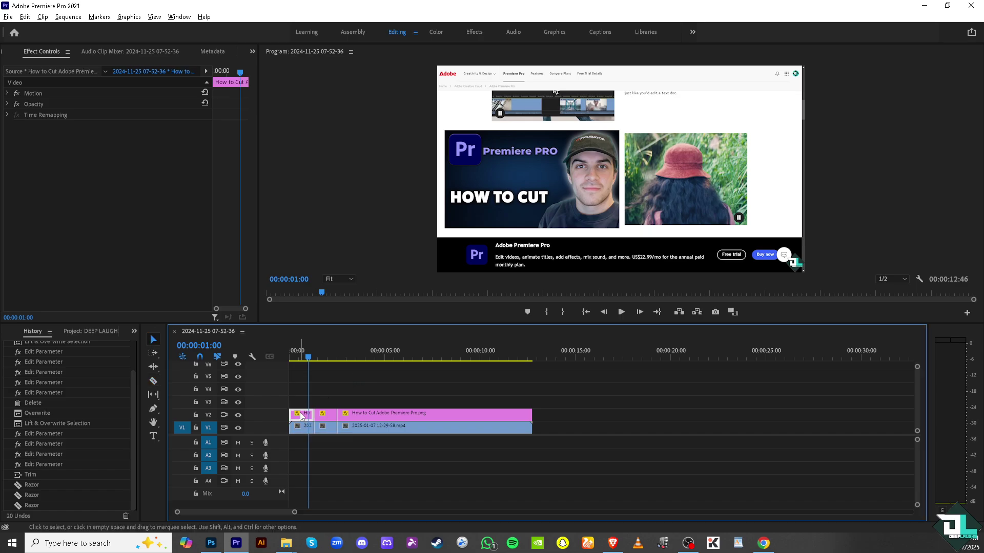
key("Delete")
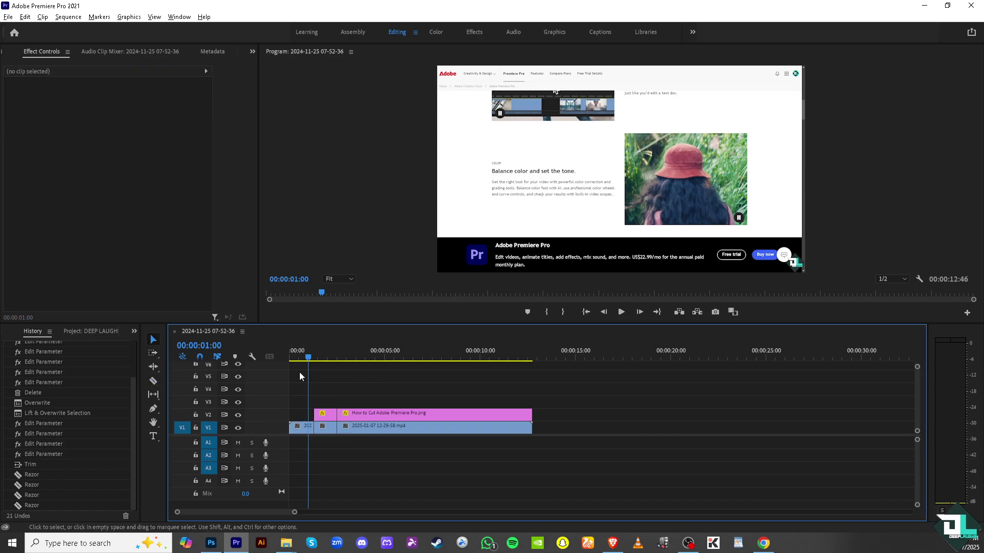
Step: Scrub through the opening from the sequence start and delete the first video segment on V1
key("Home")
mouse_move(290, 359)
left_mouse_down()
mouse_move(330, 361)
mouse_move(279, 351)
left_mouse_up()
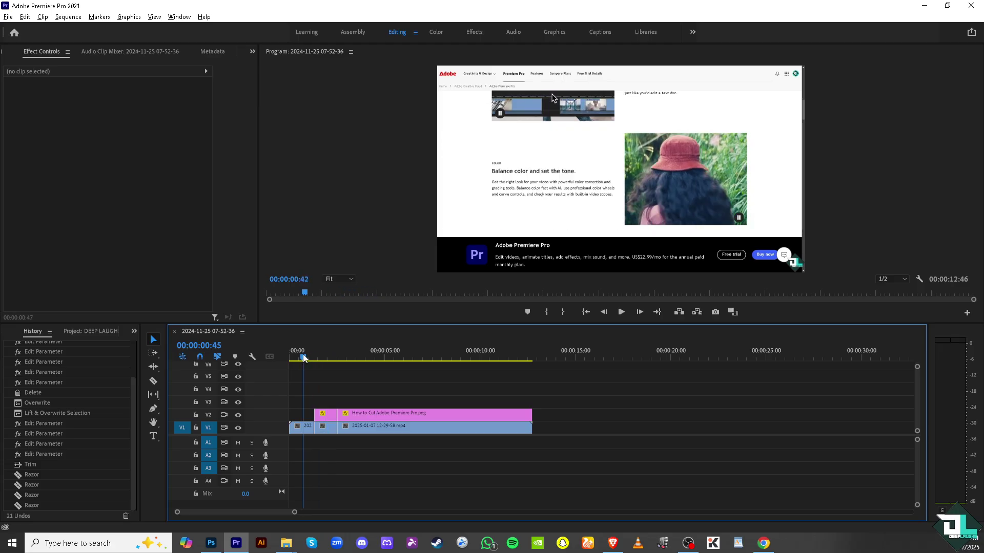
left_click(302, 429)
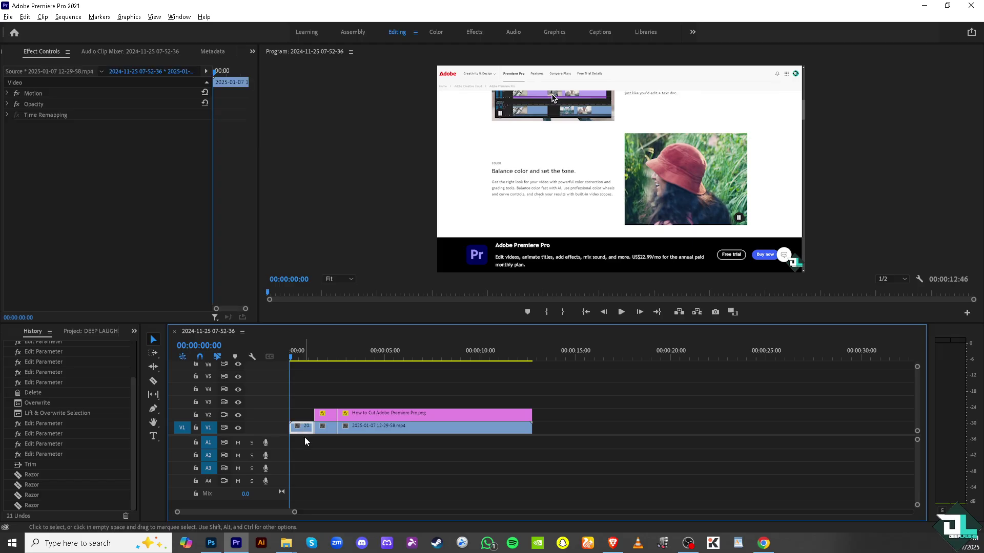
key("Delete")
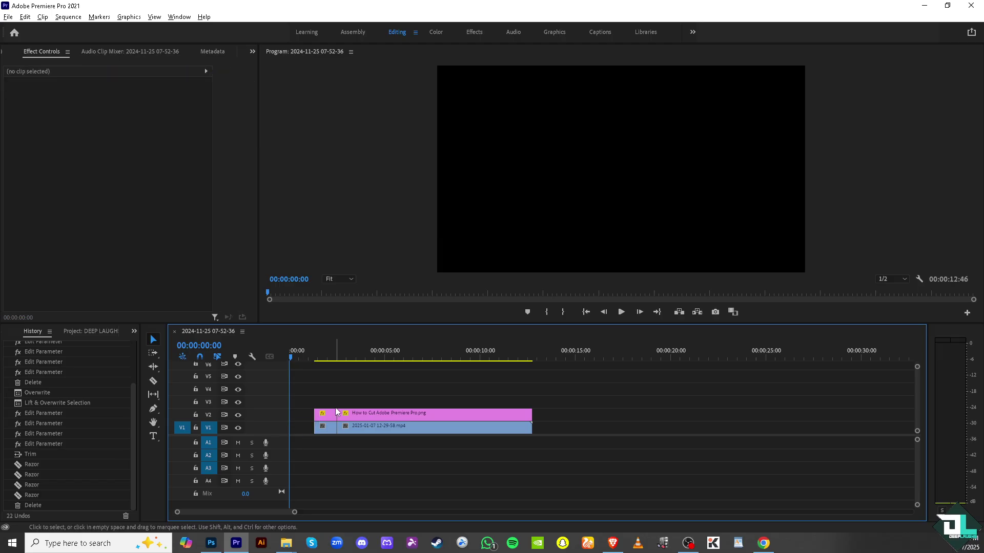
Step: Split the V1 and V2 clips with the Razor tool at about 00:00:03:49 and again at about 5.8 seconds
left_click_drag(290, 358, 362, 364)
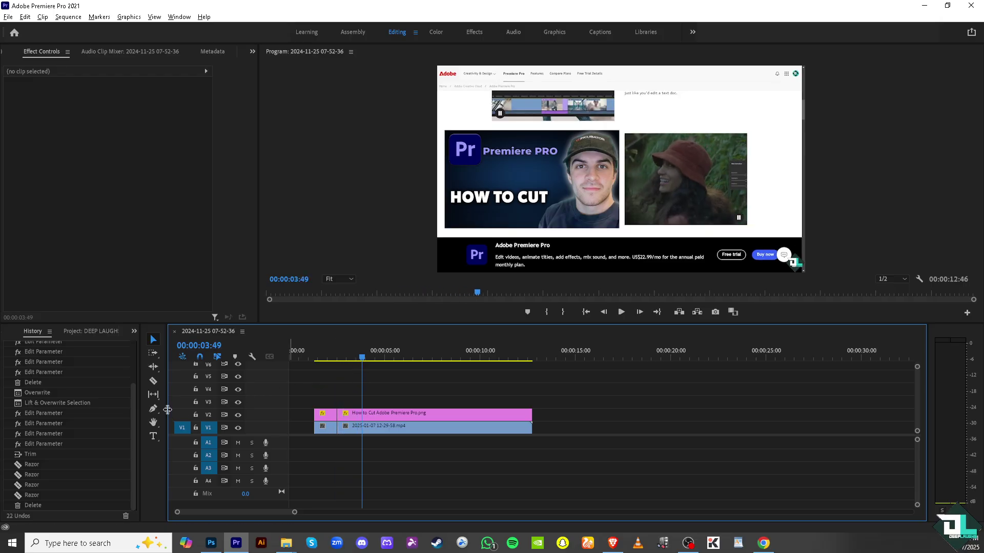
left_click(152, 381)
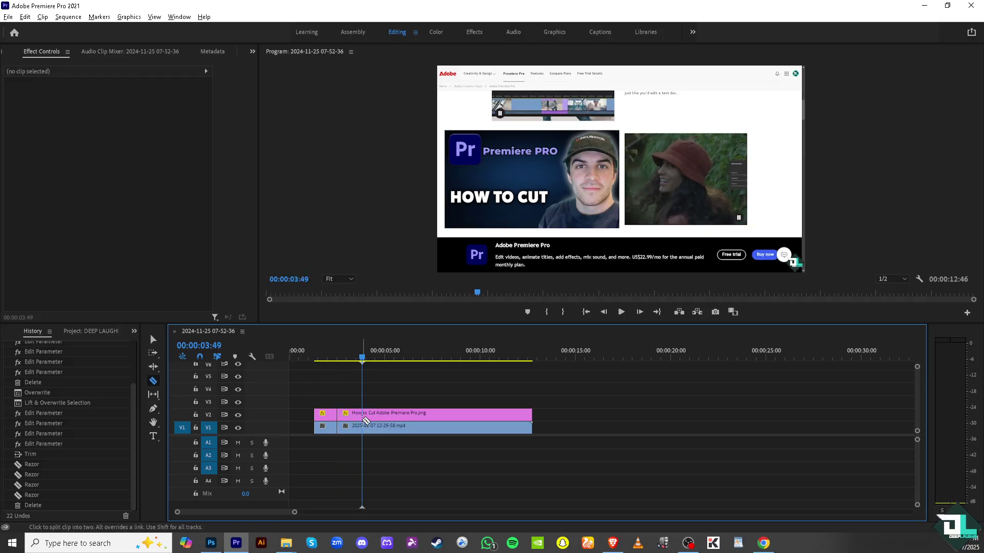
left_click(364, 417)
key("Up")
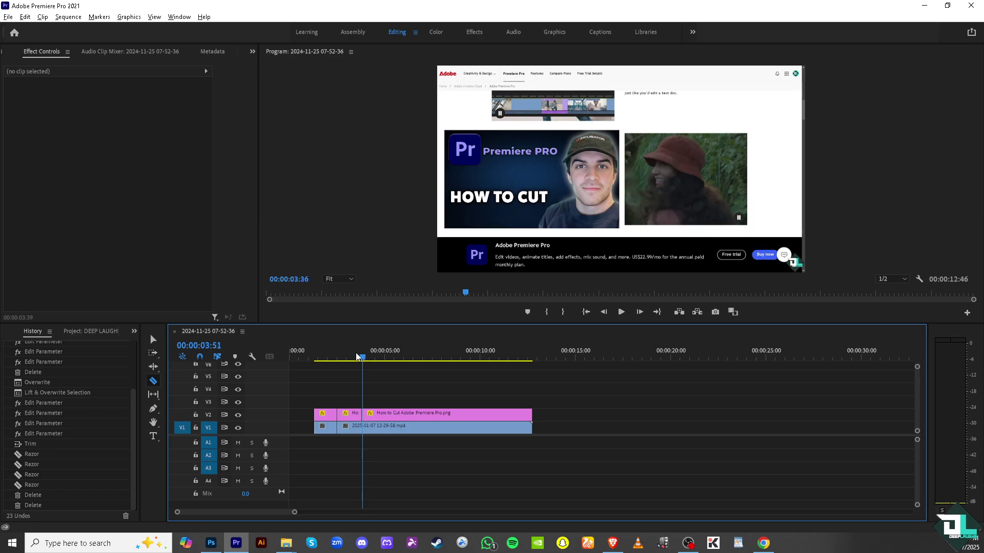
left_click(364, 428)
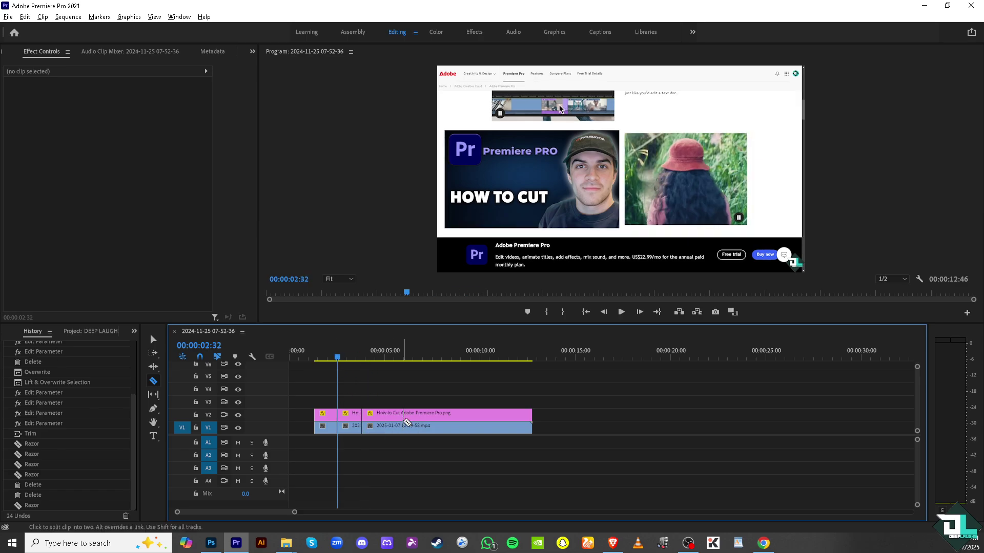
left_click(401, 427)
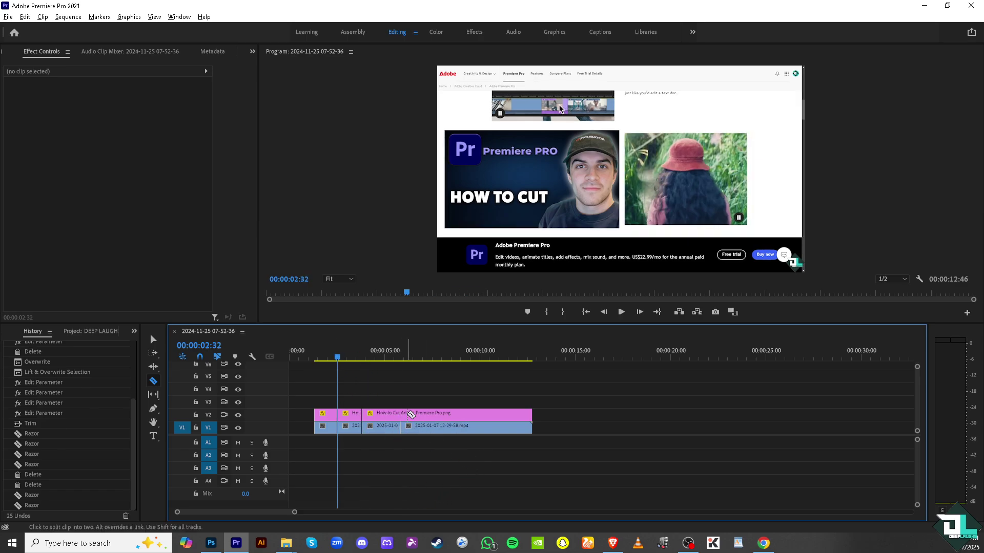
left_click(401, 414)
Step: Delete all segments before the last cut on V1 and V2, and move the remaining clips to the sequence start
key("v")
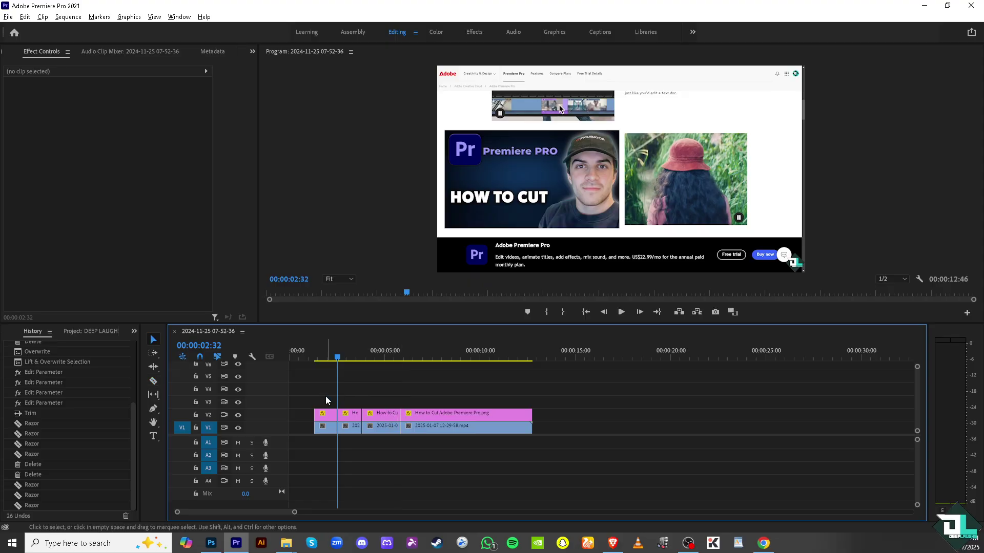
left_click_drag(319, 388, 383, 443)
key("Delete")
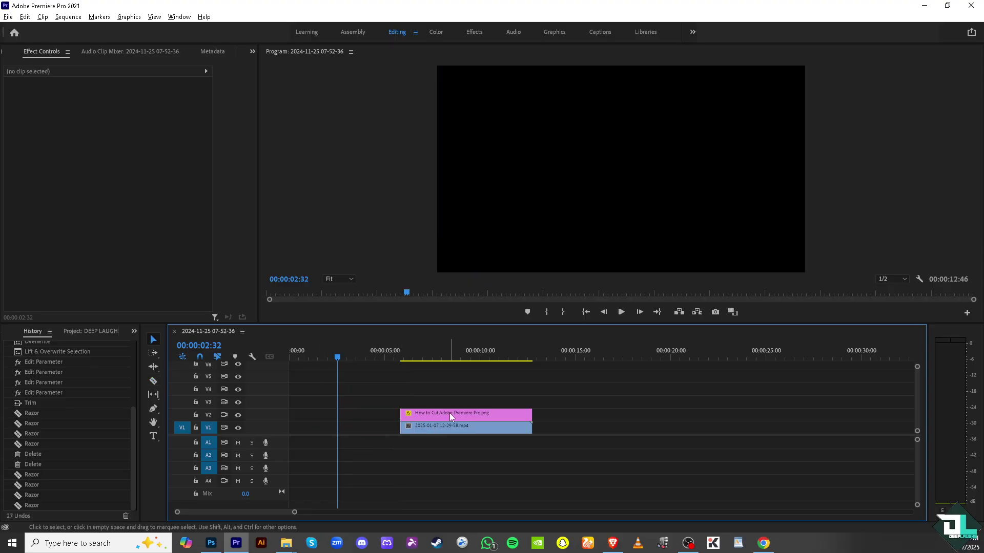
left_click_drag(578, 451, 361, 416)
Step: Move the playhead to 00:00:00:44 and split the V2 image clip into many short segments along its length with the Razor tool
left_click_drag(338, 358, 303, 358)
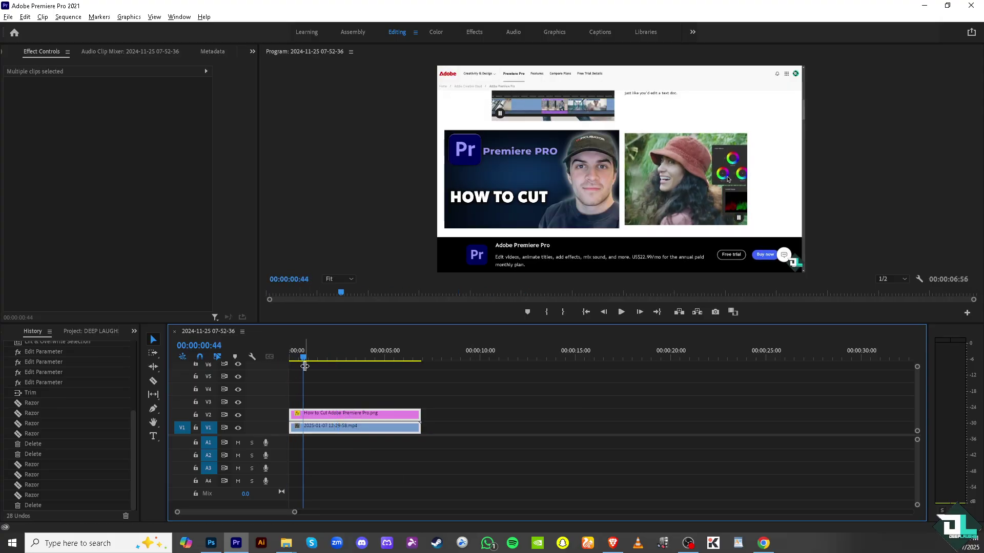
key("c")
left_click(296, 415)
left_click(317, 415)
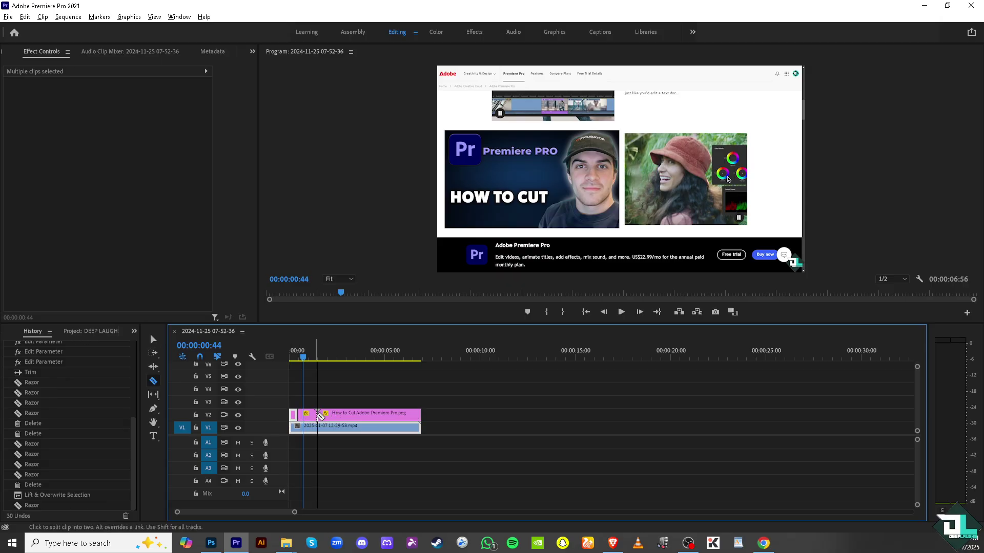
left_click(332, 415)
left_click(346, 415)
left_click(363, 415)
left_click(381, 415)
left_click(398, 415)
left_click(412, 415)
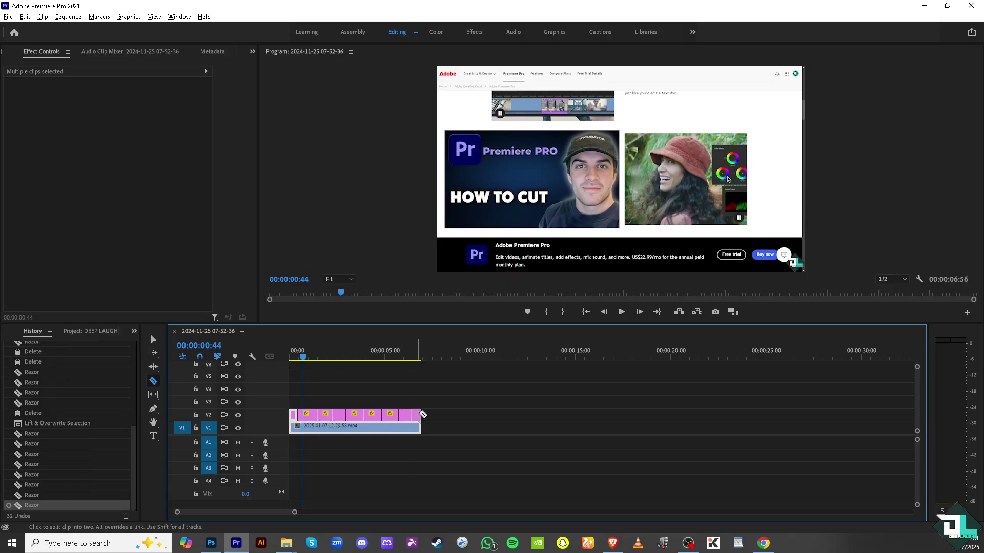
Step: Split the V1 video clip into many short segments with the Razor tool, working from its end back towards its start
left_click(399, 428)
left_click(380, 427)
left_click(362, 428)
left_click(346, 428)
left_click(339, 428)
left_click(326, 428)
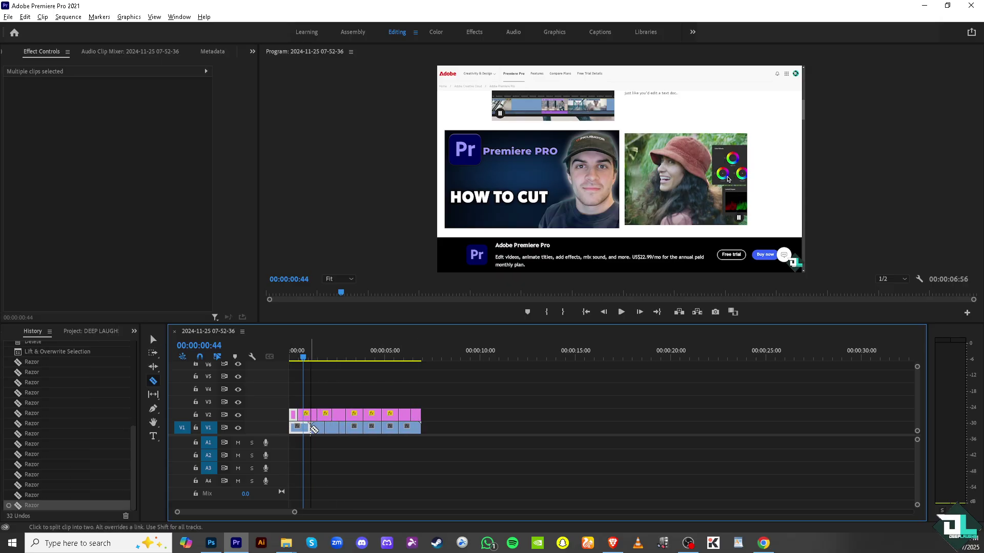
left_click(310, 428)
Step: Undo all the latest Razor cuts on V1 and V2 and the move of the clips to the sequence start
key("ctrl+z")
key("ctrl+z")
key("ctrl+z")
key("ctrl+z")
key("ctrl+z")
key("ctrl+z")
key("ctrl+z")
key("ctrl+z")
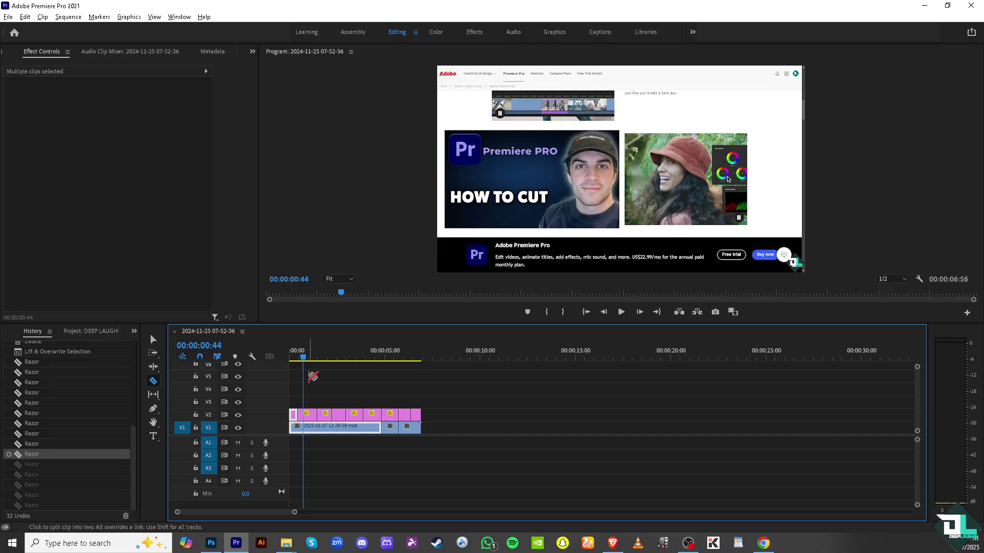
key("ctrl+z")
key("ctrl+z")
key("ctrl+z")
key("ctrl+z")
key("ctrl+z")
key("ctrl+z")
key("ctrl+z")
key("ctrl+z")
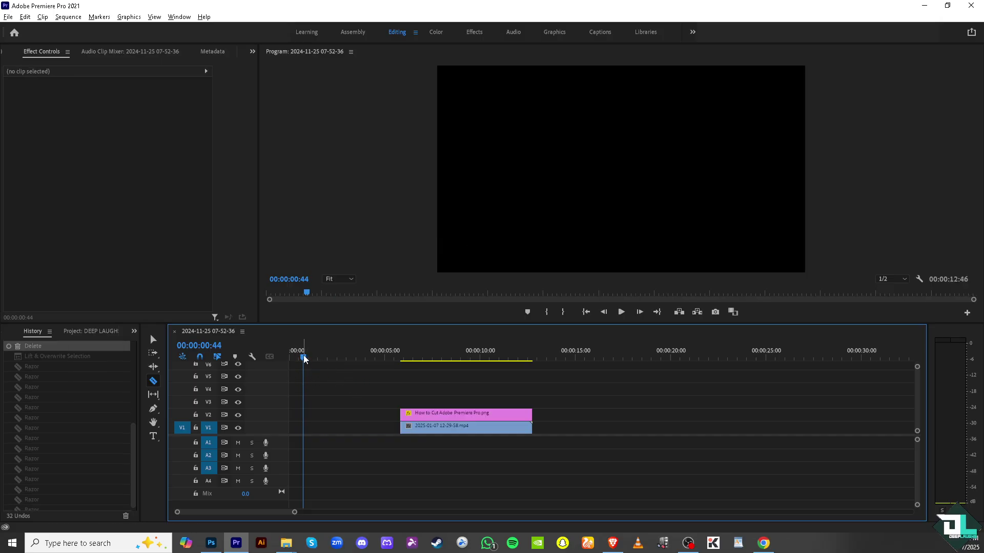
Step: Return the playhead to the sequence start and move the V1 and V2 clips earlier to begin at 00:00:03:18
left_click_drag(303, 359, 252, 366)
key("v")
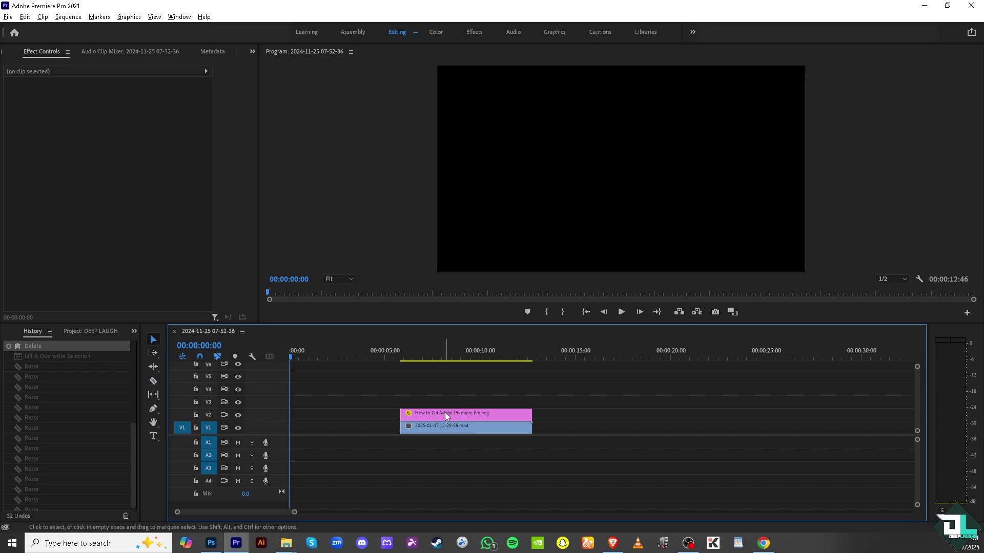
left_click_drag(445, 413, 415, 436)
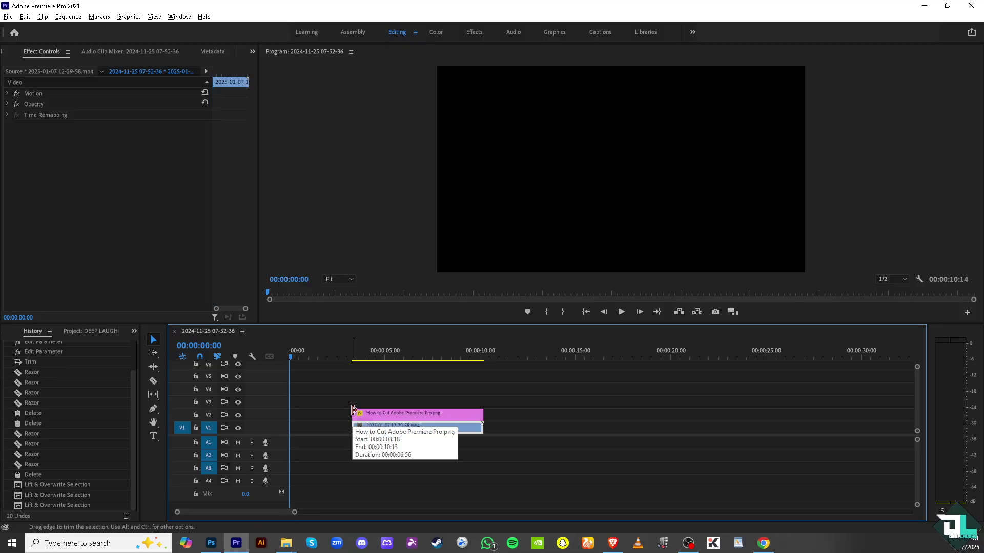
Step: Trim the starts of the V2 and V1 clips to about 6.5 seconds, and move both clips to the sequence start
left_click_drag(353, 410, 415, 413)
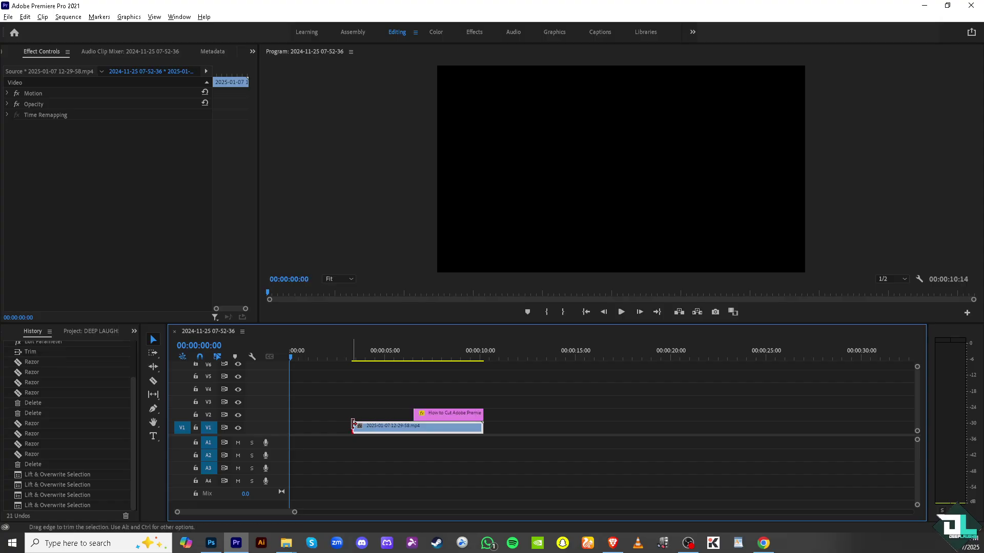
left_click_drag(353, 426, 415, 426)
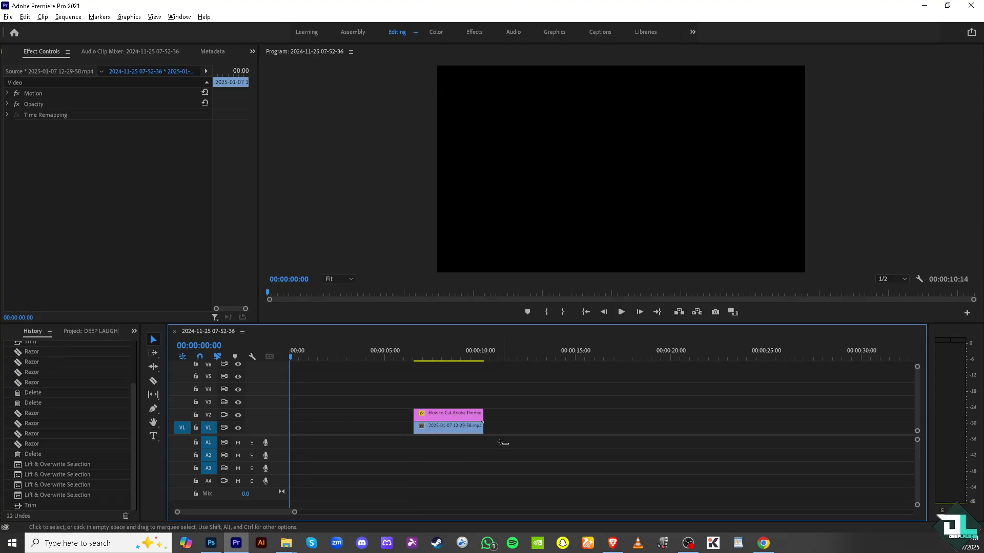
left_click_drag(504, 445, 322, 413)
Step: Play the edit up to 00:00:02:48 and trim the ends of both clips back to that point
left_click(621, 311)
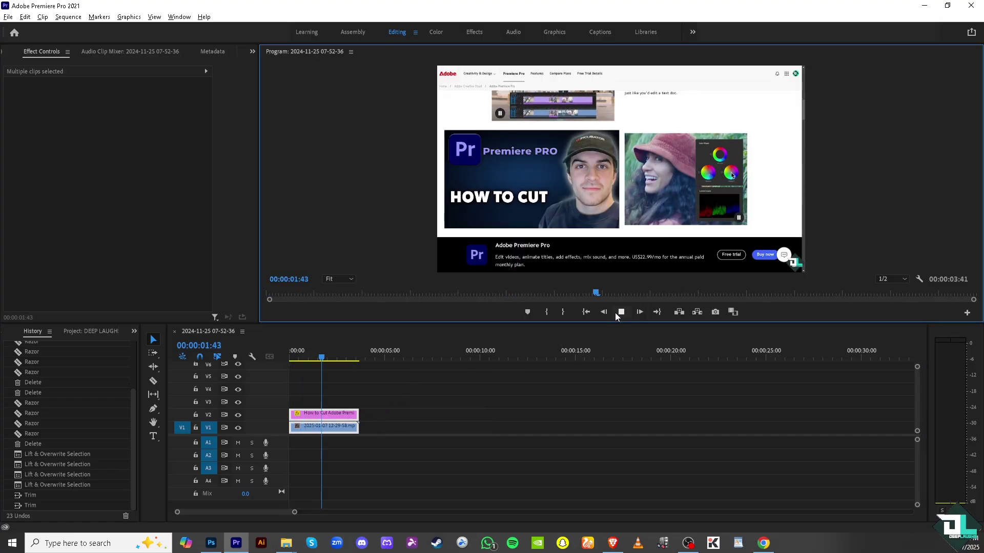
key("space")
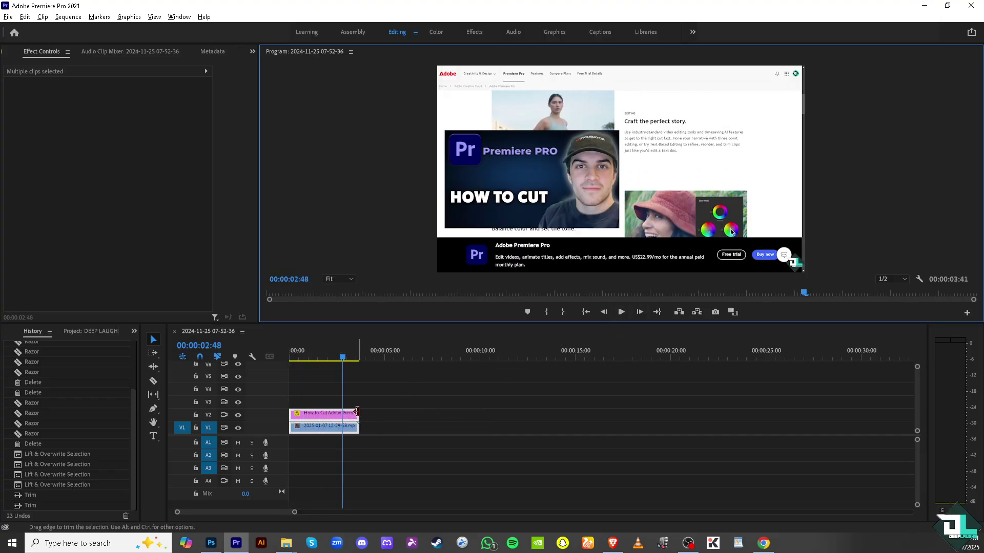
left_click_drag(357, 413, 342, 412)
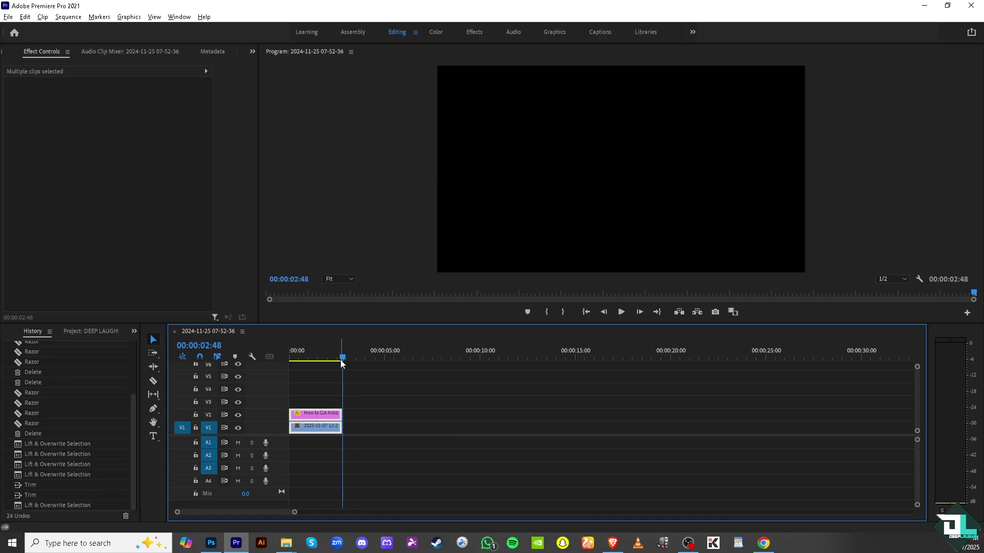
left_click_drag(343, 358, 250, 346)
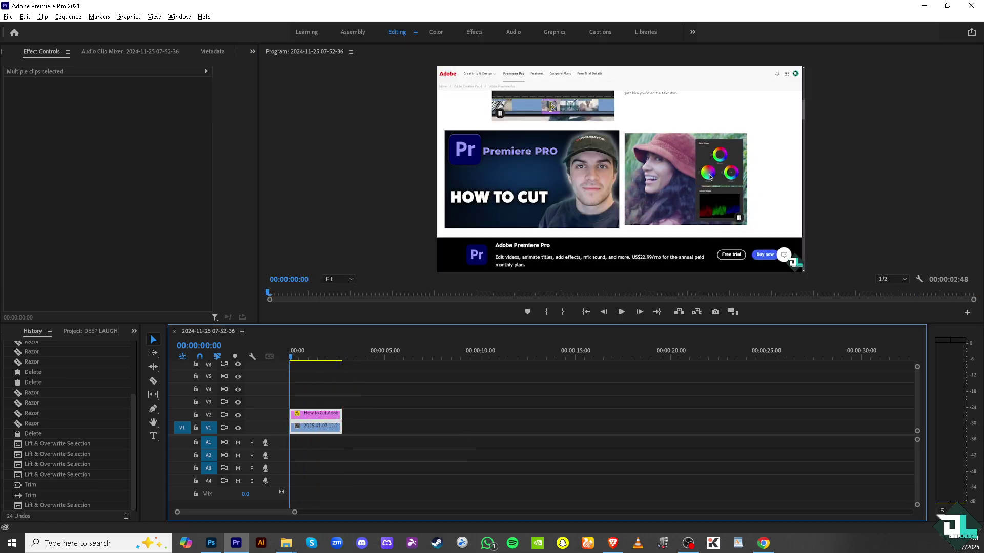
Step: Play the opening to 00:00:00:39, try shortening both clips to 00:00:01:44, and extend their ends out to 00:00:03:41
key("alt+Tab")
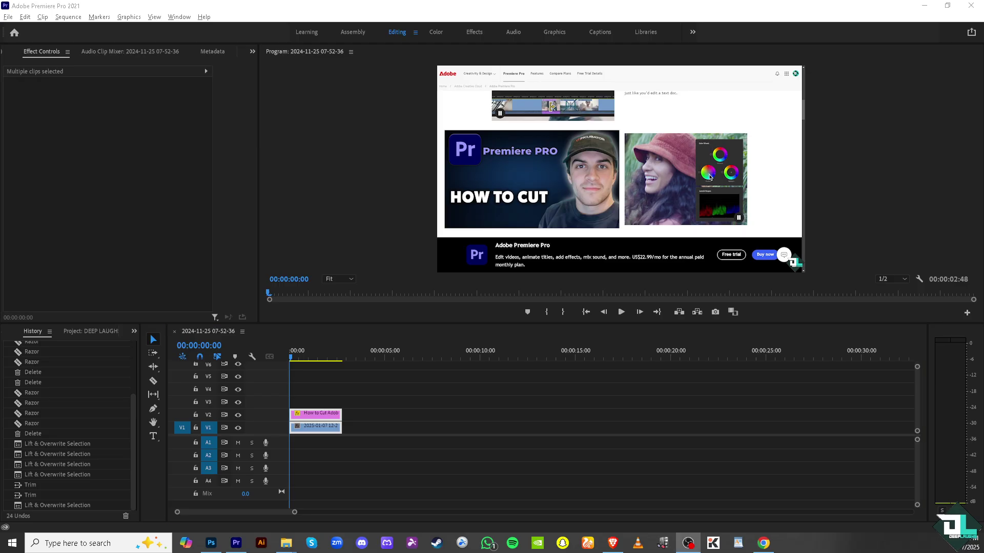
left_click(292, 358)
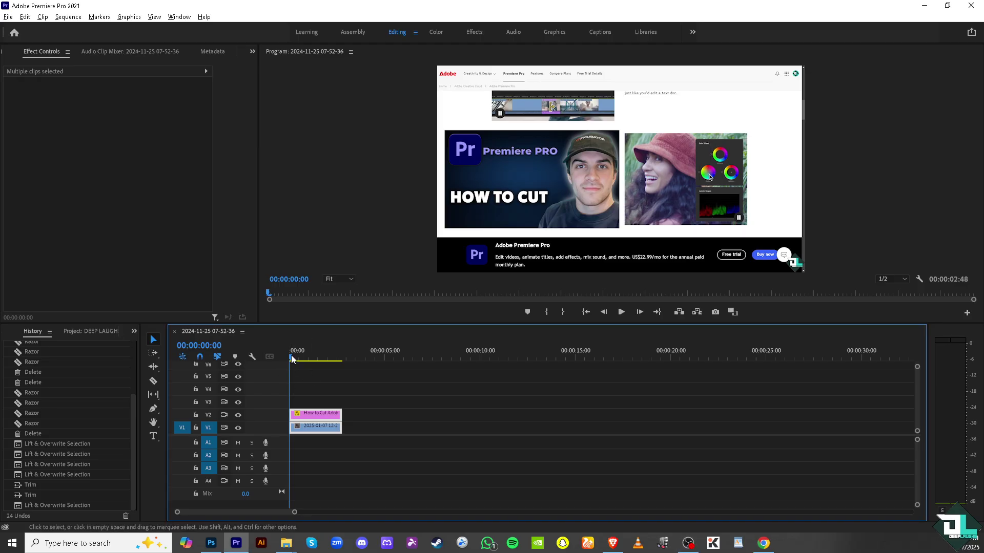
key("space")
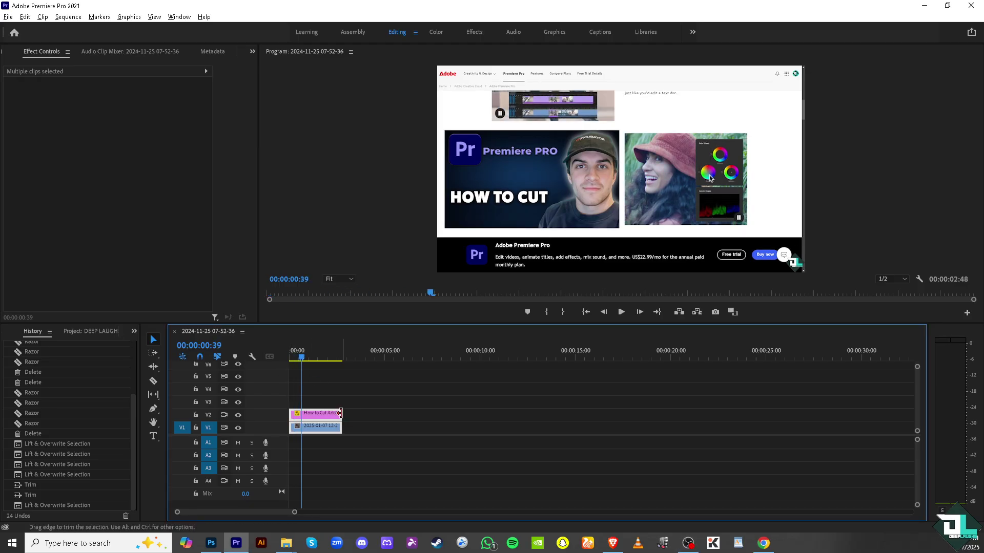
left_click_drag(340, 413, 320, 411)
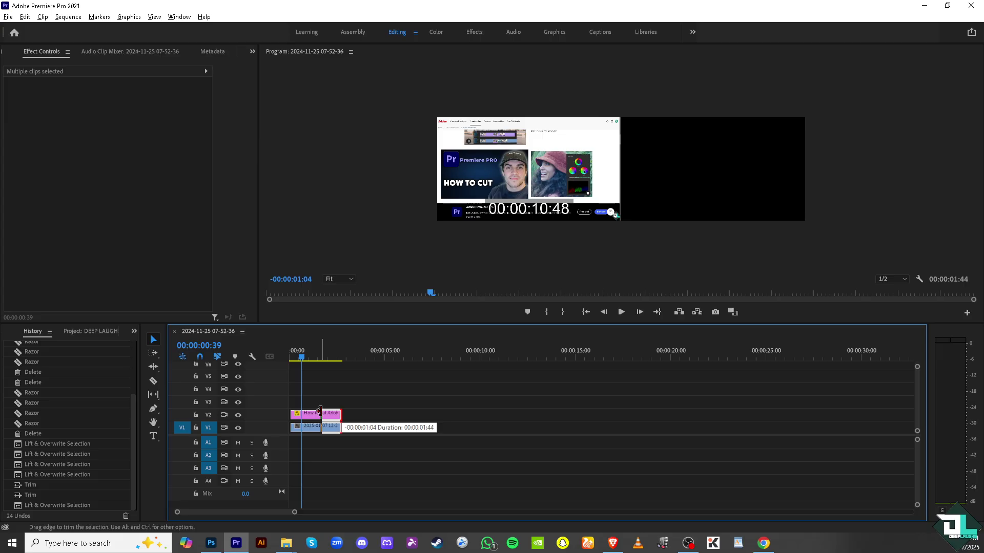
left_click_drag(320, 411, 389, 410)
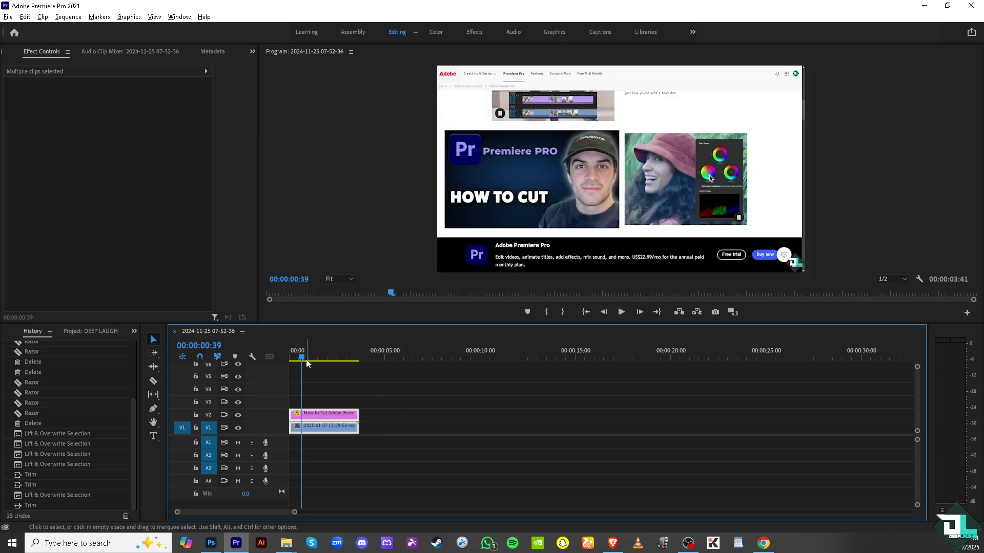
Step: Return the playhead to the sequence start and play back the trimmed clips
left_click_drag(307, 362, 235, 361)
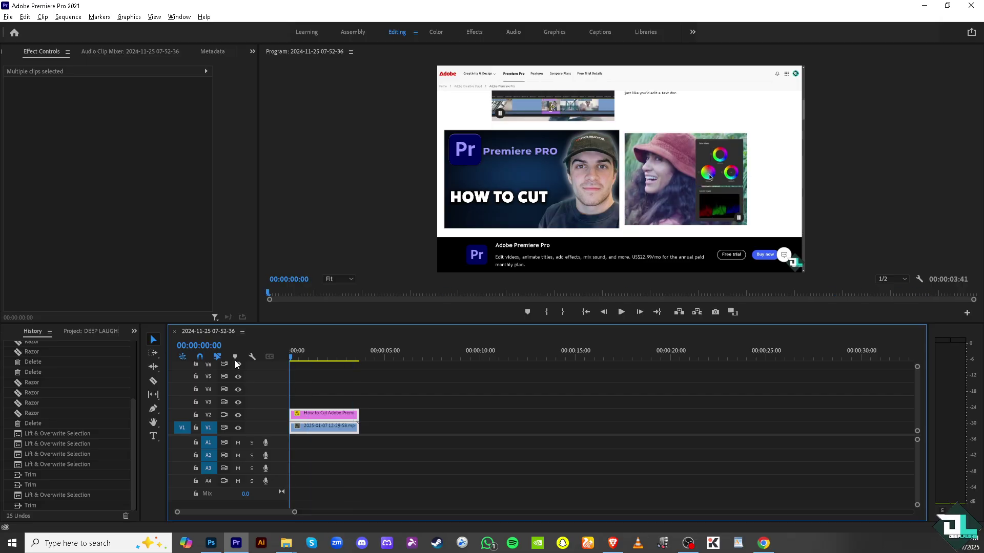
left_click(621, 313)
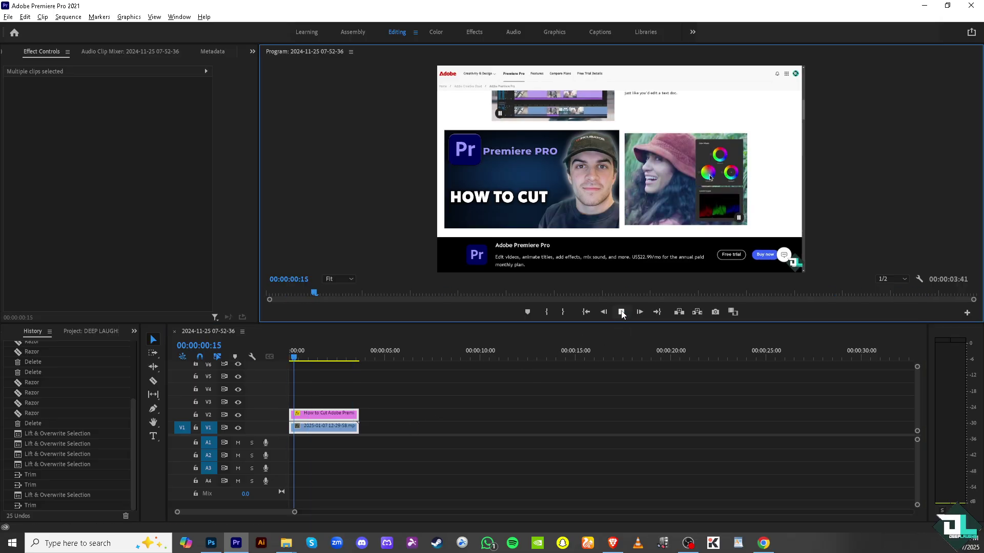